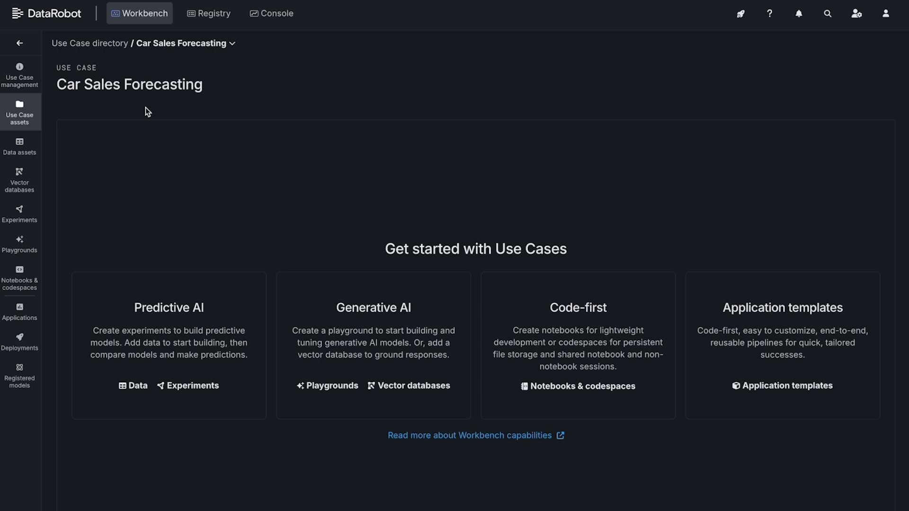
# Step: Upload DataRobot_Time_Series_Car_Sales_FAST.csv from the Car Forecasting folder to the use case's data assets
pyautogui.click(21, 146)
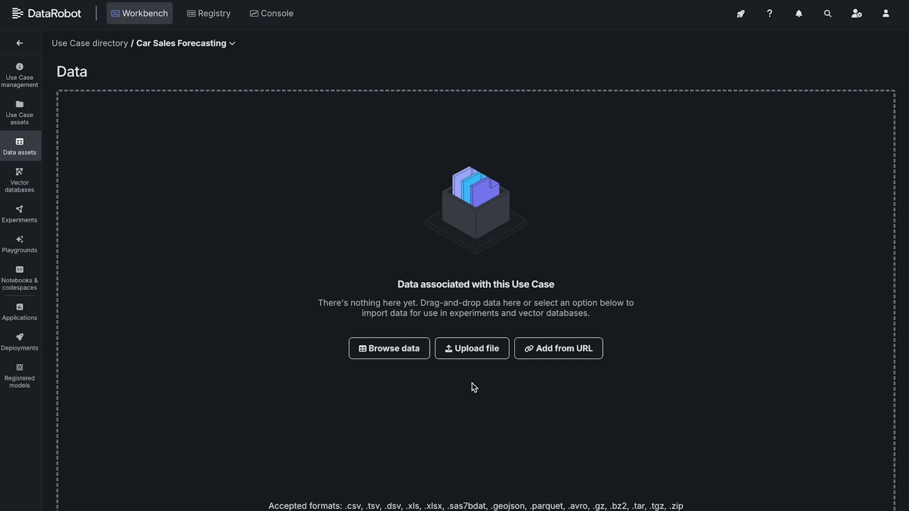
pyautogui.click(473, 349)
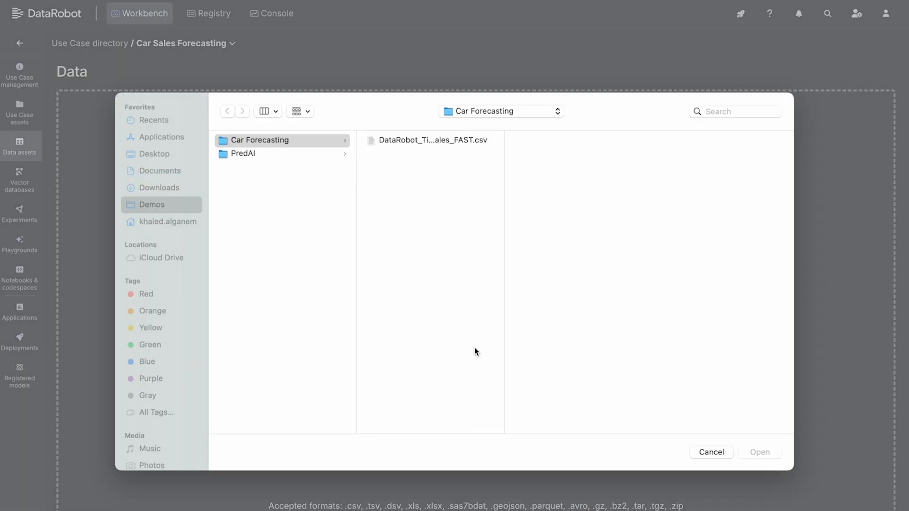
pyautogui.click(426, 140)
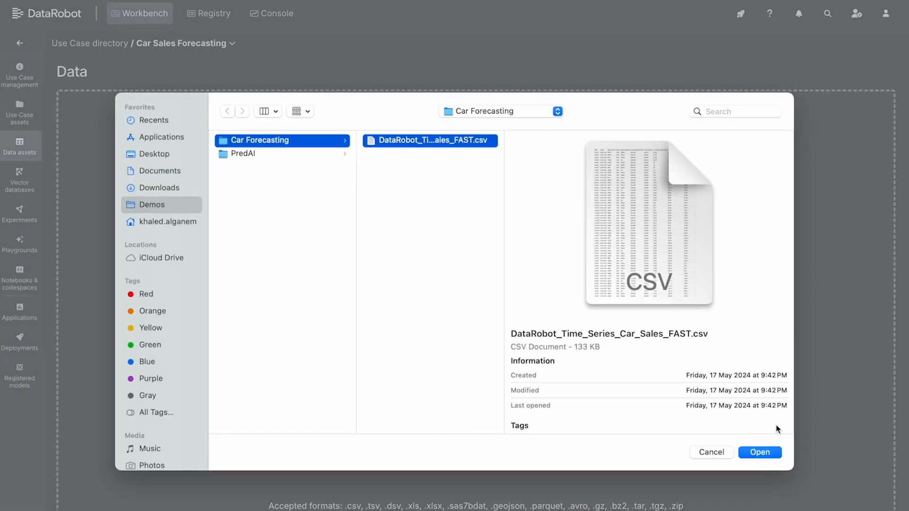
pyautogui.click(773, 458)
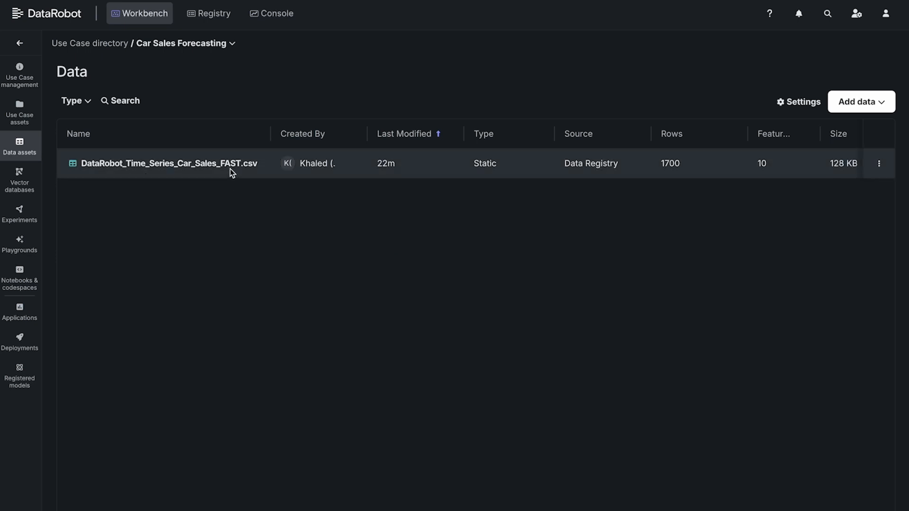
# Step: Open the uploaded car sales dataset and examine the insight preview of the Sales_Volume feature
pyautogui.click(230, 169)
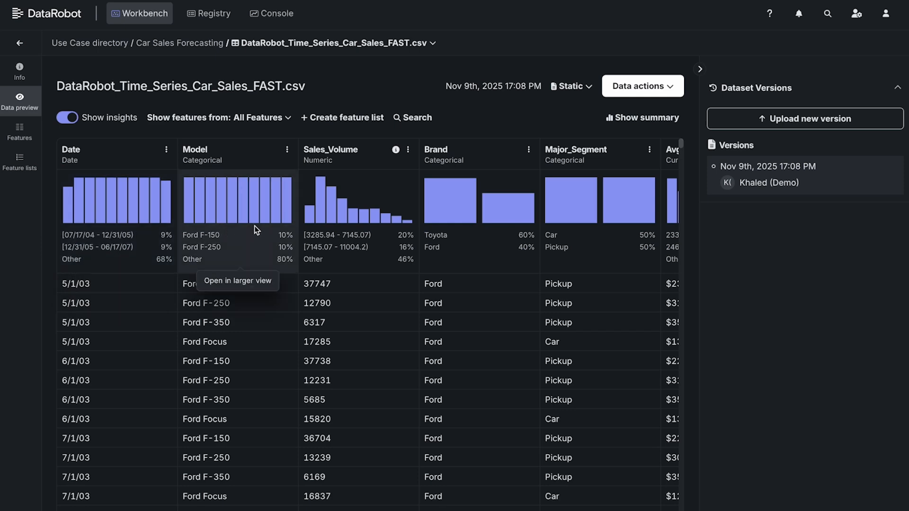
pyautogui.click(374, 217)
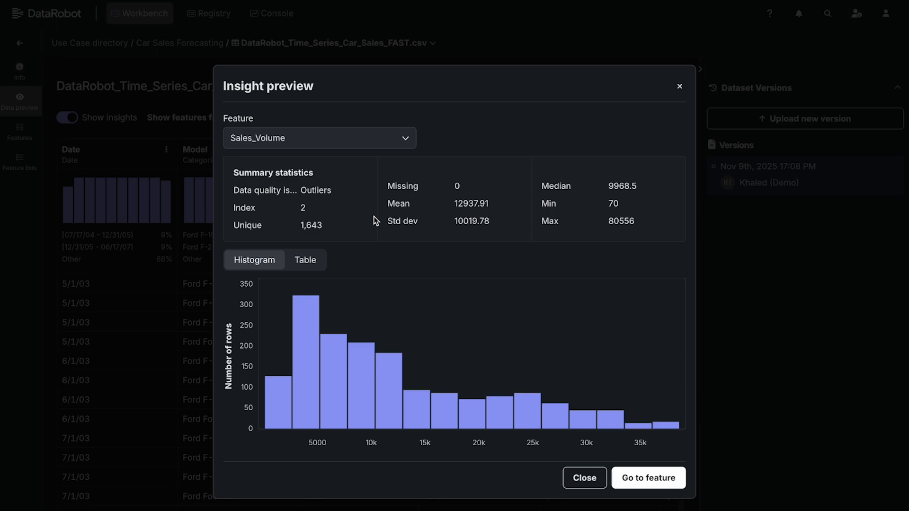
pyautogui.press('Escape')
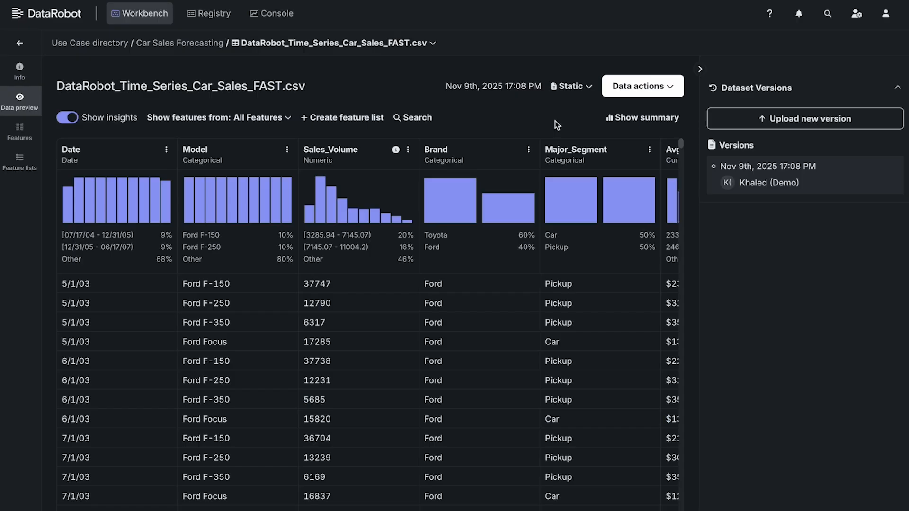
# Step: Start modeling from the dataset with Sales_Volume as the target feature and Comprehensive Autopilot as the modeling mode
pyautogui.click(661, 86)
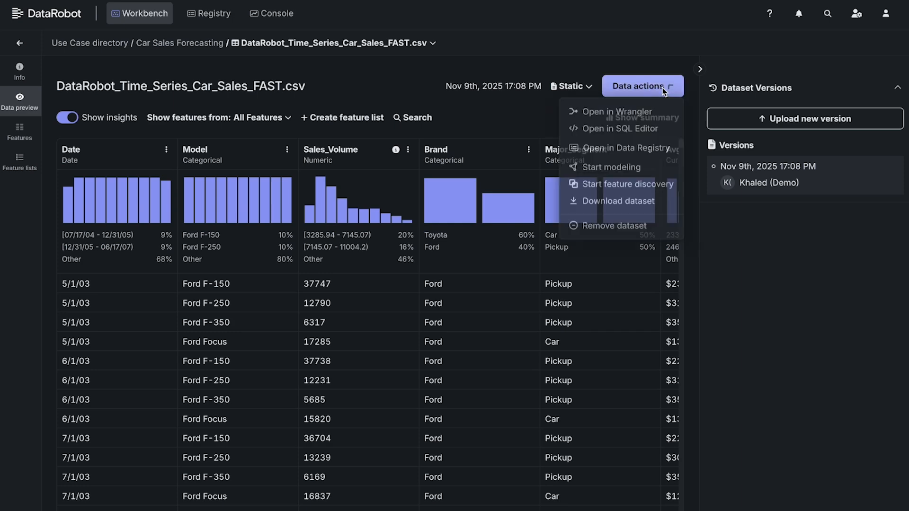
pyautogui.click(620, 167)
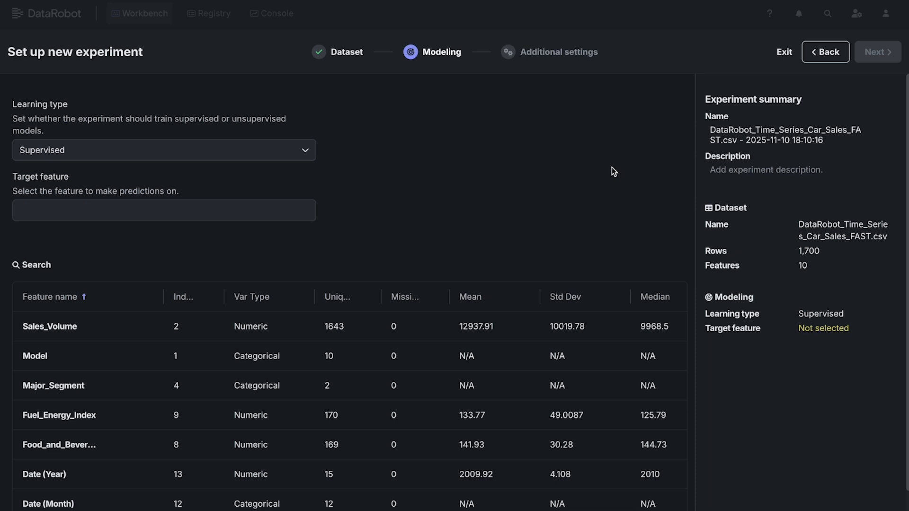
pyautogui.click(299, 216)
pyautogui.scroll(-3, 236, 307)
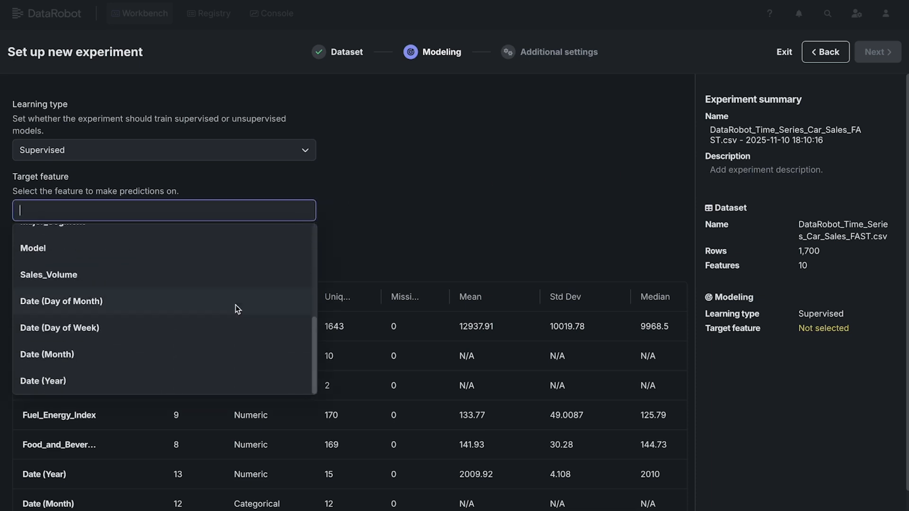
pyautogui.click(210, 281)
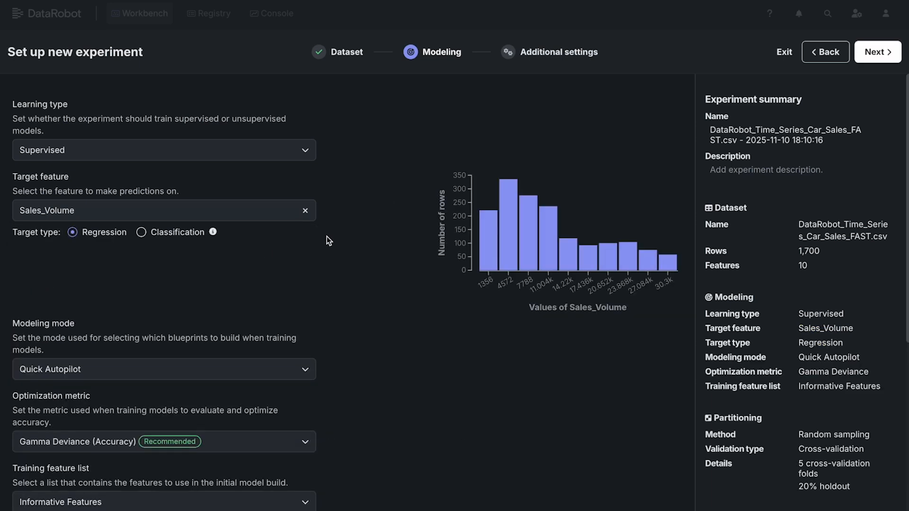
pyautogui.click(296, 367)
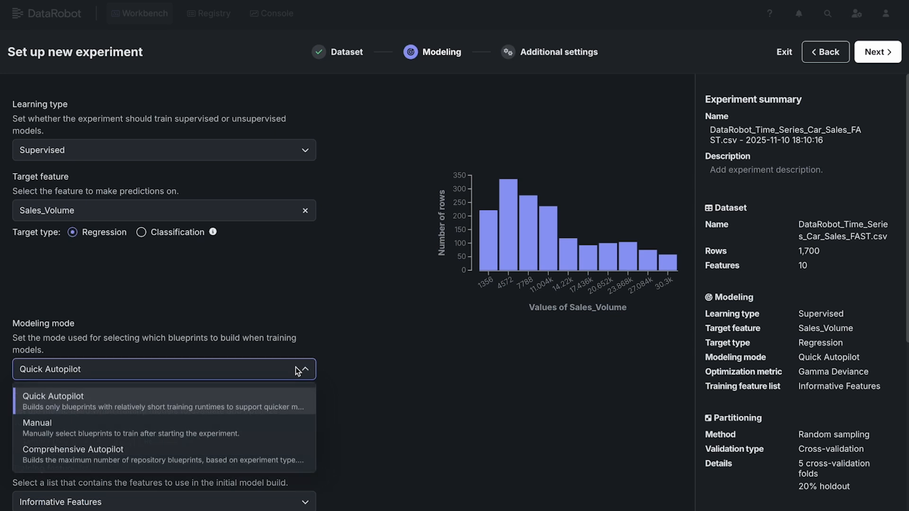
pyautogui.click(248, 456)
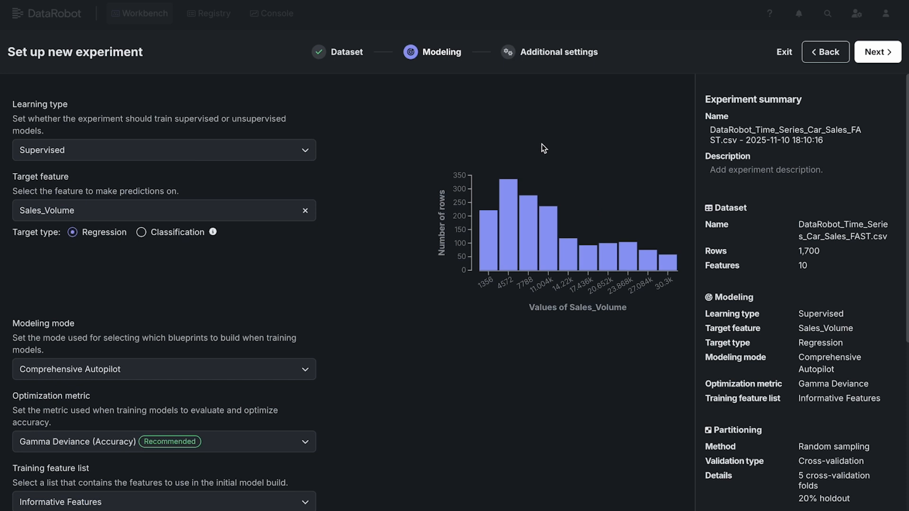
# Step: Enable time series modeling in the experiment's additional settings and choose Model as the series identifier
pyautogui.click(542, 53)
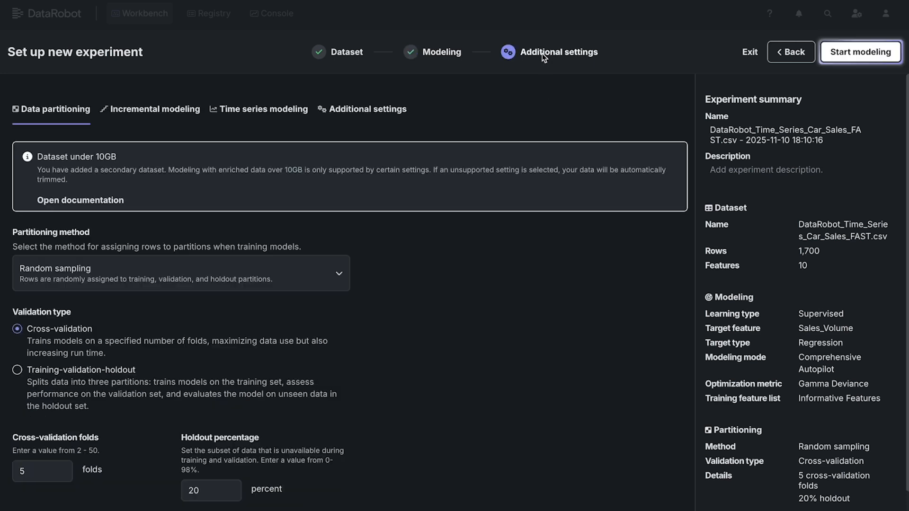
pyautogui.click(239, 118)
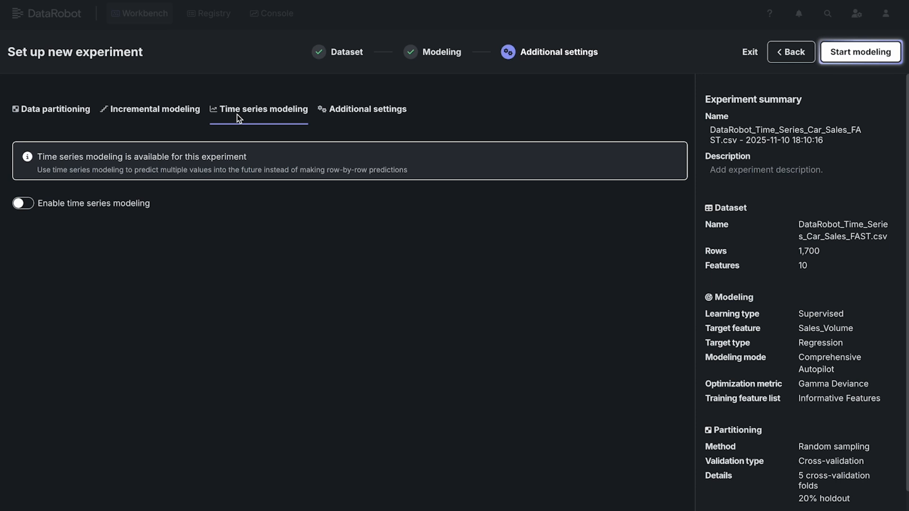
pyautogui.click(28, 206)
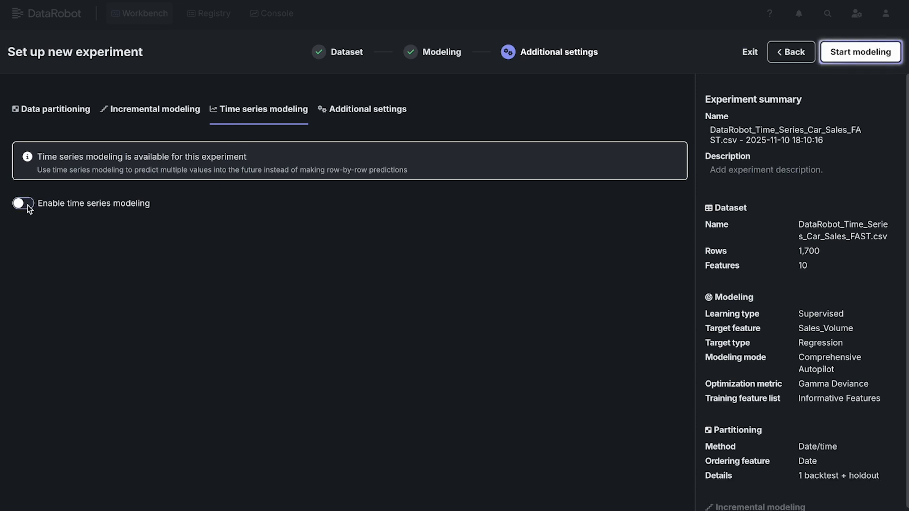
pyautogui.click(27, 205)
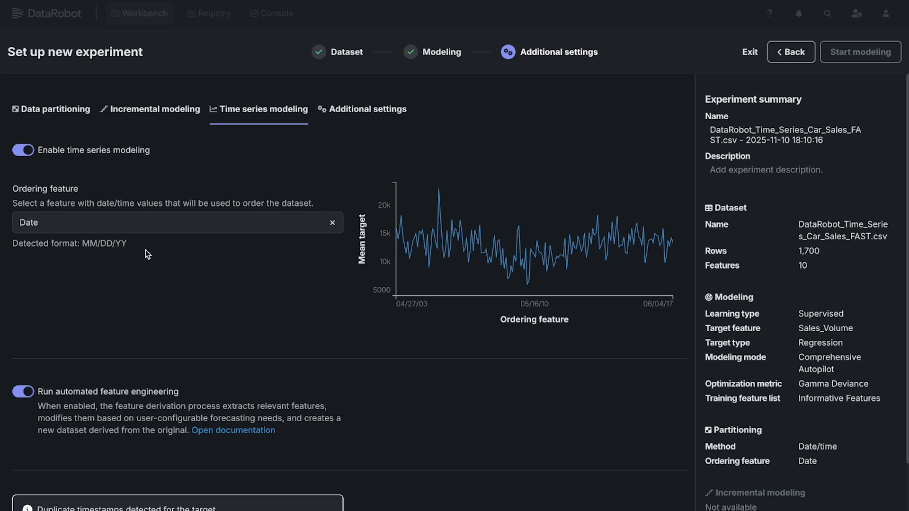
pyautogui.scroll(-4, 169, 323)
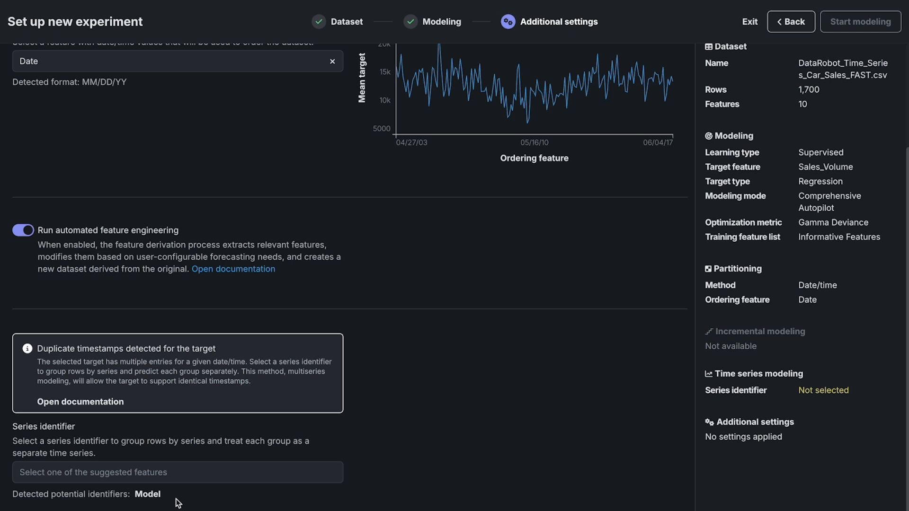
pyautogui.click(148, 494)
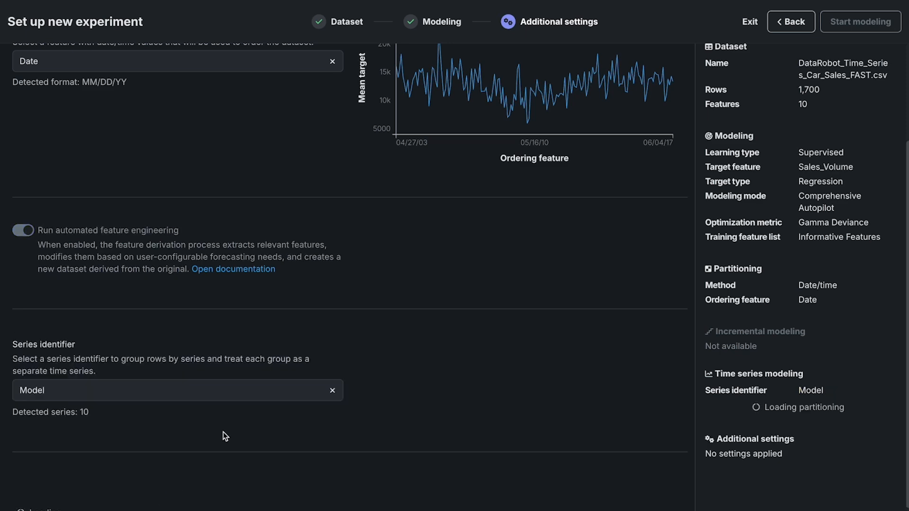
# Step: Set the feature derivation window to 13 to 1 months before the forecast point
pyautogui.scroll(-5, 263, 295)
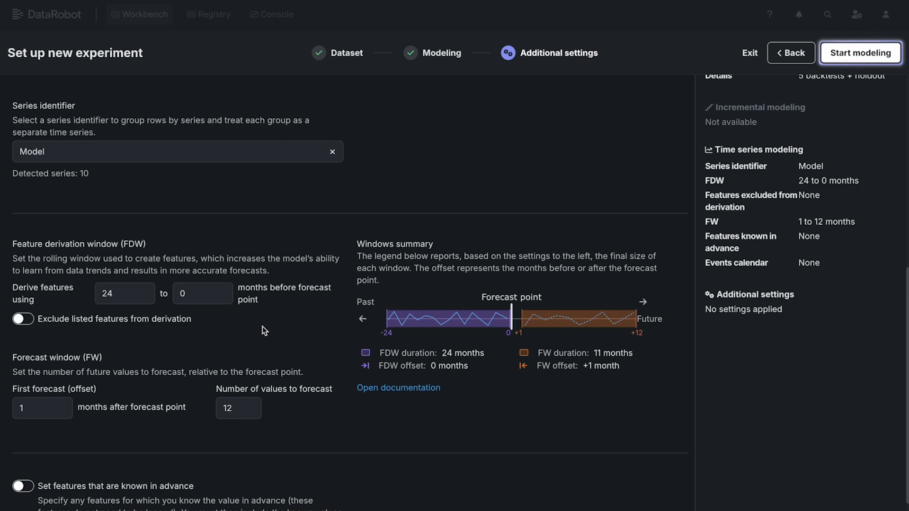
pyautogui.scroll(-1, 262, 326)
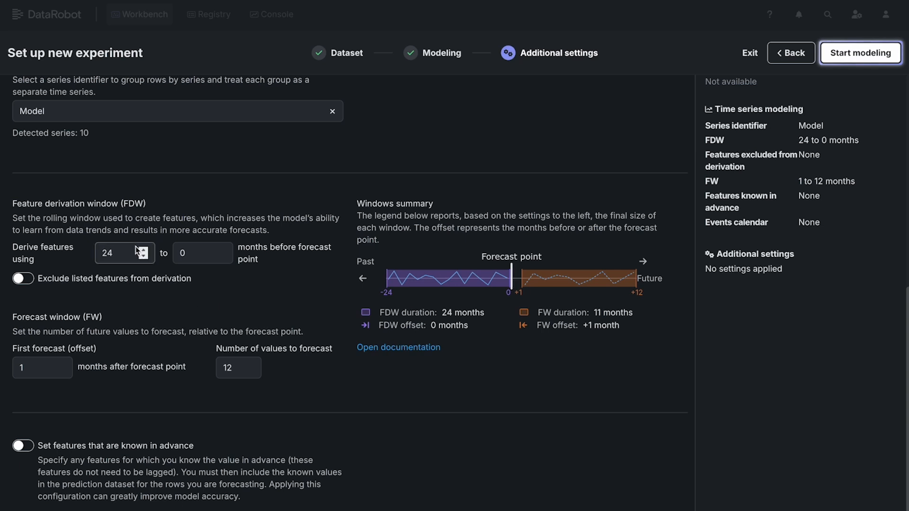
pyautogui.click(123, 258)
pyautogui.doubleClick(123, 258)
pyautogui.write('13')
pyautogui.click(189, 255)
pyautogui.write('1')
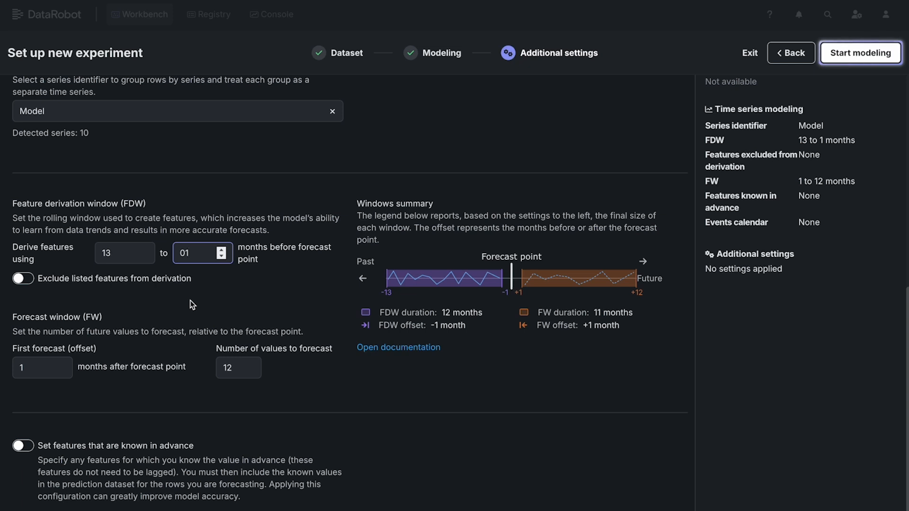
pyautogui.click(151, 327)
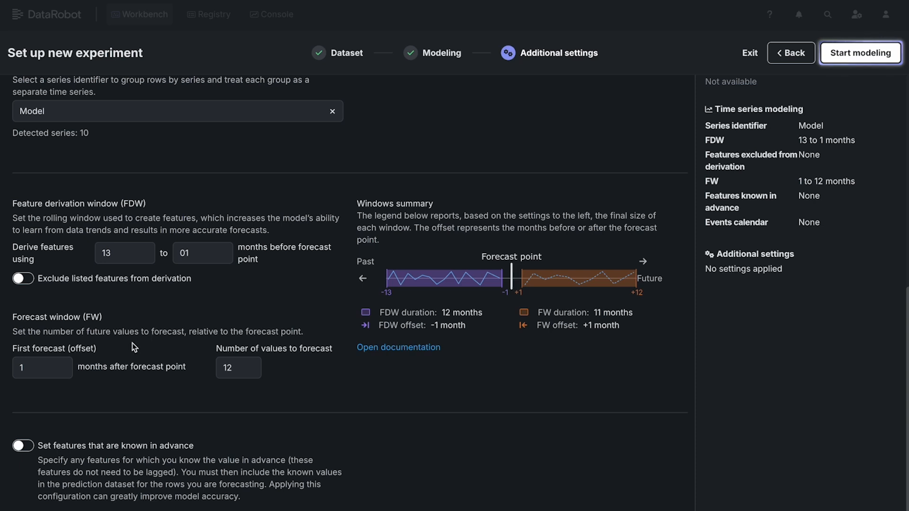
# Step: Set the forecast window to start 2 months after the forecast point with 4 values to forecast
pyautogui.click(61, 364)
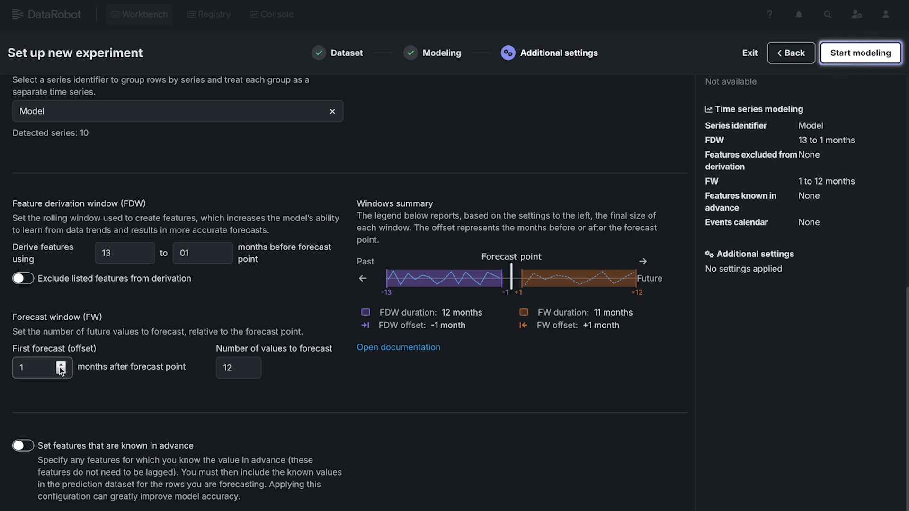
pyautogui.doubleClick(228, 368)
pyautogui.write('4')
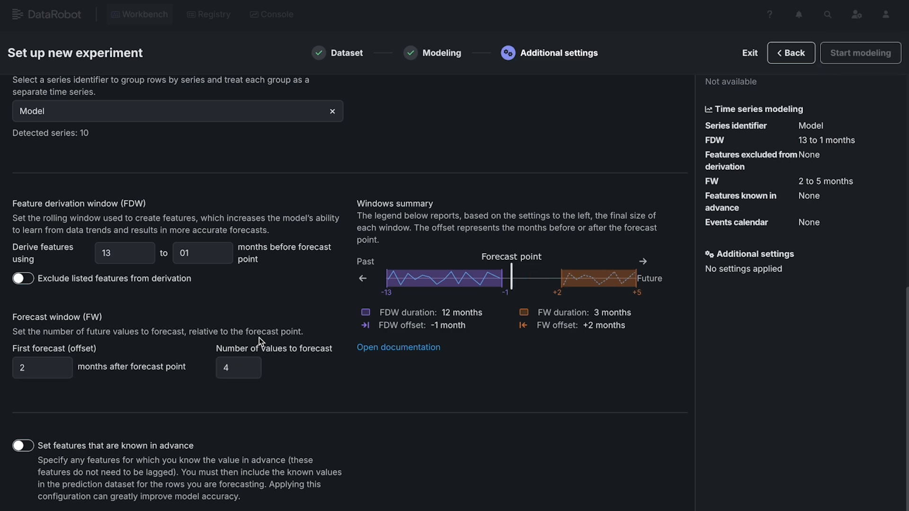
# Step: Enable features known in advance and add Brand and Major_Segment to them
pyautogui.scroll(-1, 182, 382)
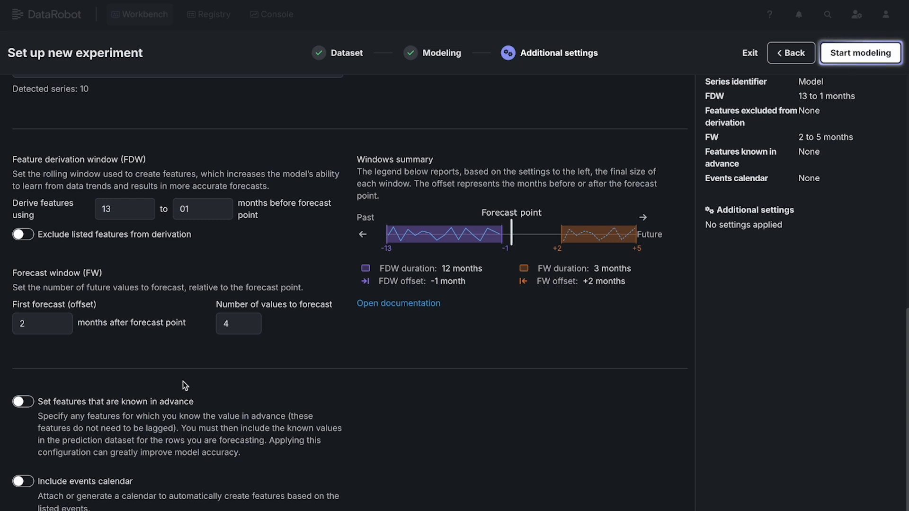
pyautogui.scroll(-2, 182, 382)
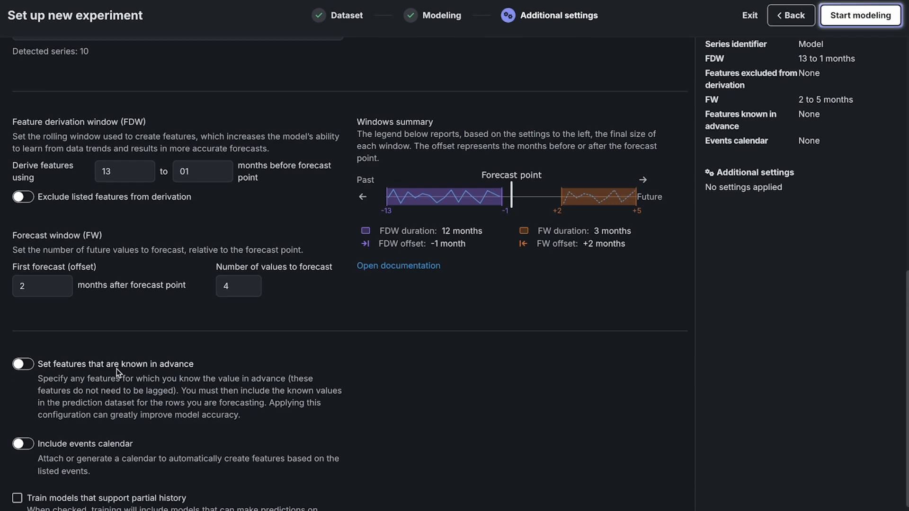
pyautogui.click(27, 345)
pyautogui.click(126, 416)
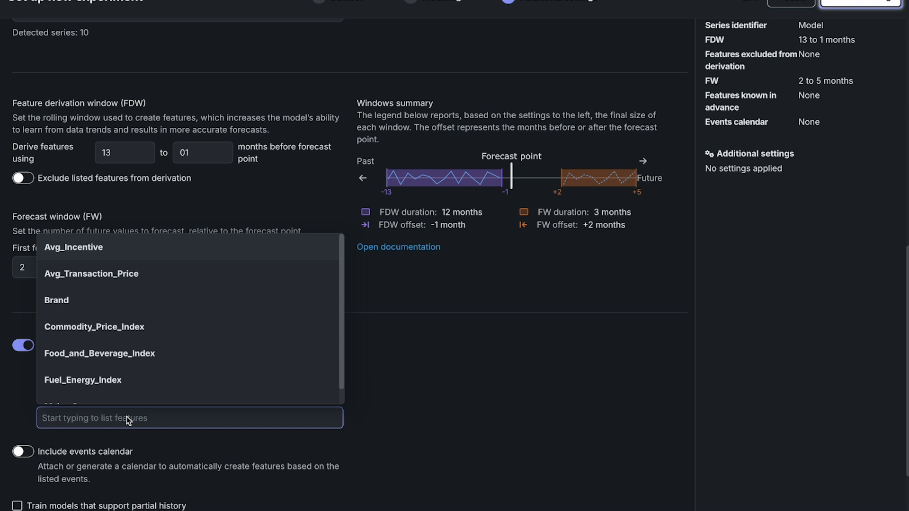
pyautogui.write('Br')
pyautogui.click(138, 447)
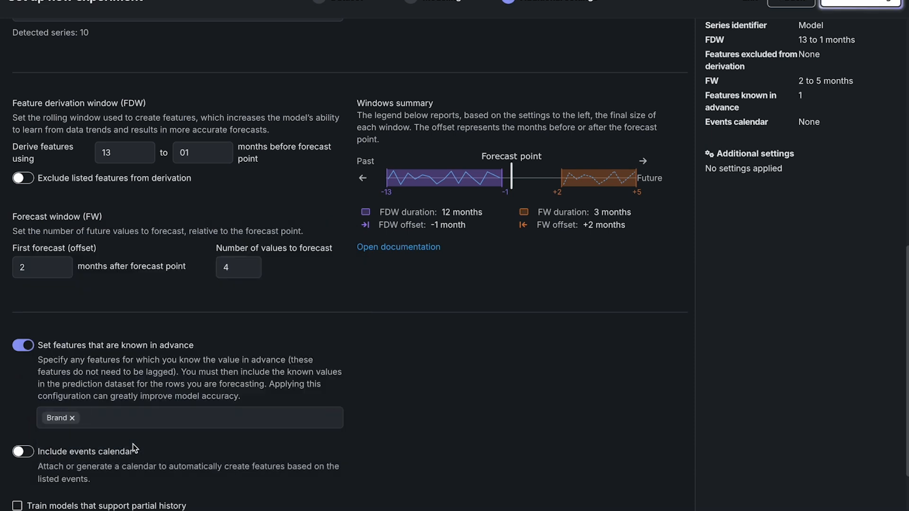
pyautogui.click(138, 418)
pyautogui.write('ma')
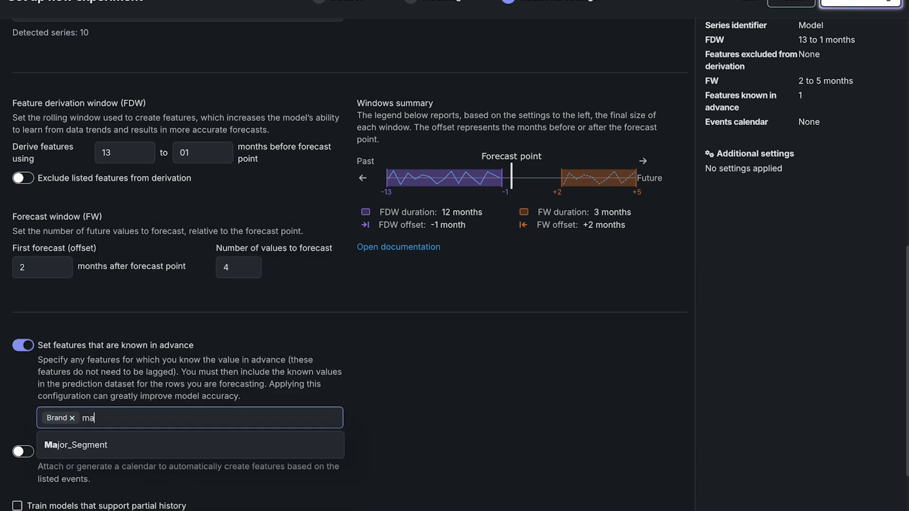
pyautogui.click(130, 443)
# Step: Review the experiment's data partitioning and backtest settings and start the modeling run
pyautogui.scroll(-3, 260, 383)
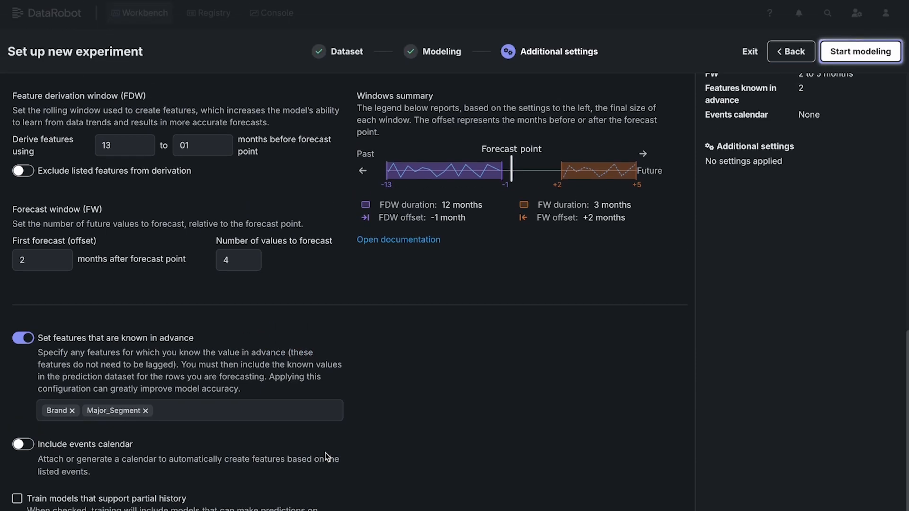
pyautogui.scroll(10, 326, 403)
pyautogui.click(65, 114)
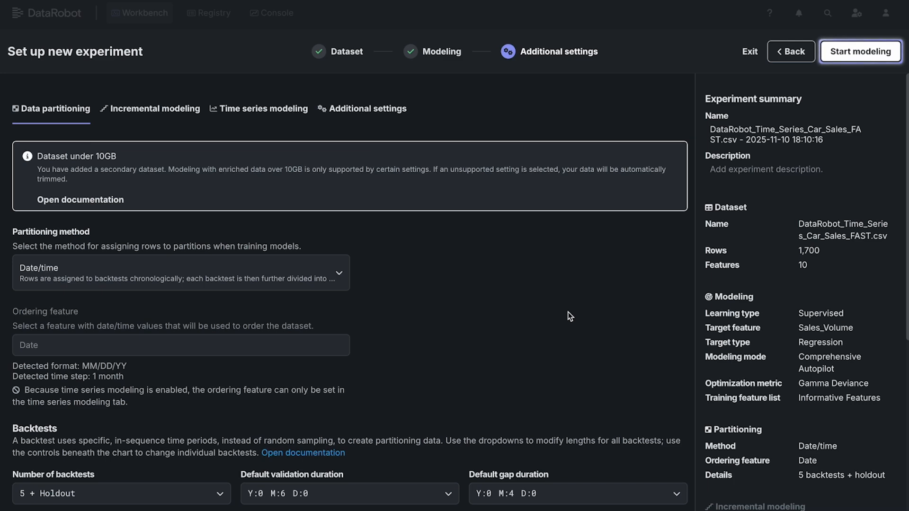
pyautogui.click(866, 54)
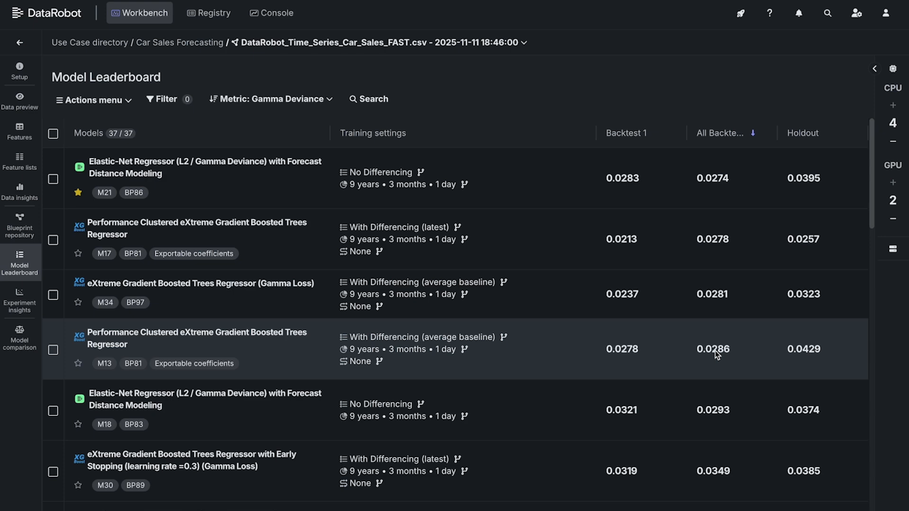
# Step: Look through the trained models on the Model Leaderboard and compare their backtest and holdout scores
pyautogui.scroll(-4, 717, 354)
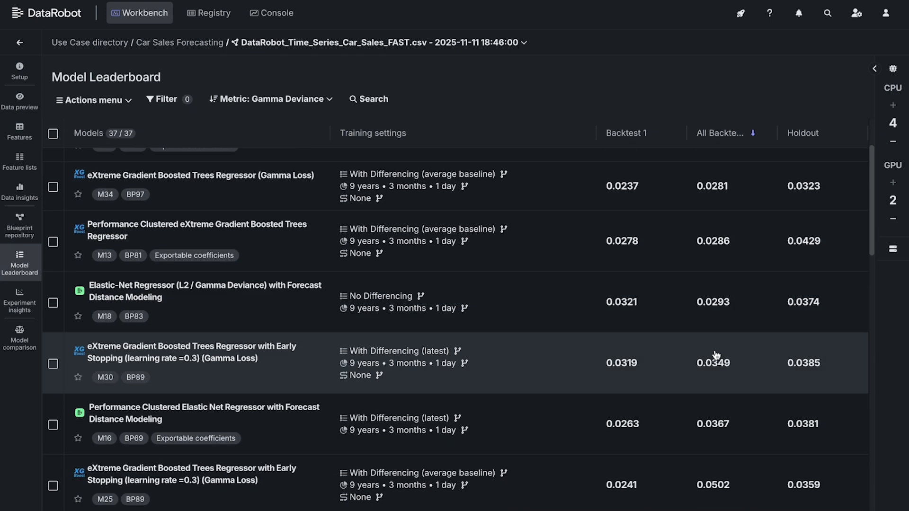
pyautogui.scroll(-2, 716, 355)
pyautogui.scroll(5, 716, 354)
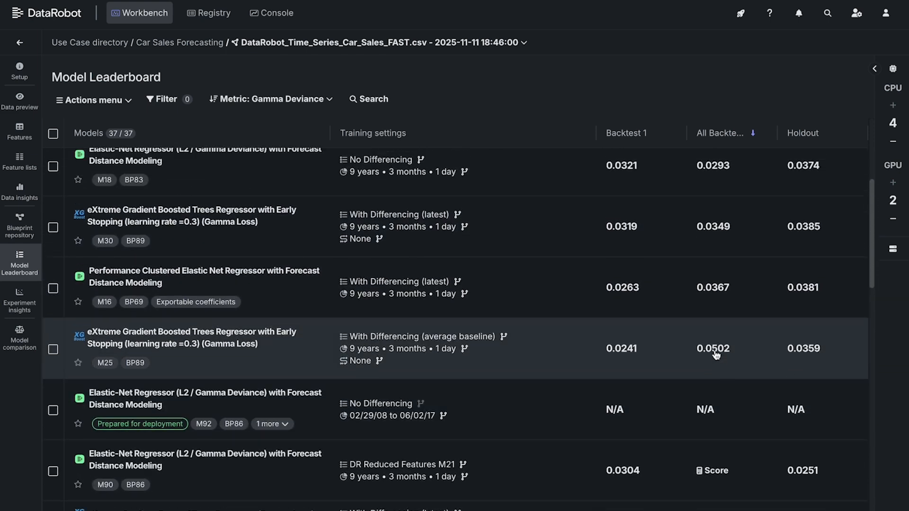
# Step: Open the top-ranked Elastic-Net Regressor model M21 from the leaderboard and examine its blueprint
pyautogui.scroll(1, 717, 354)
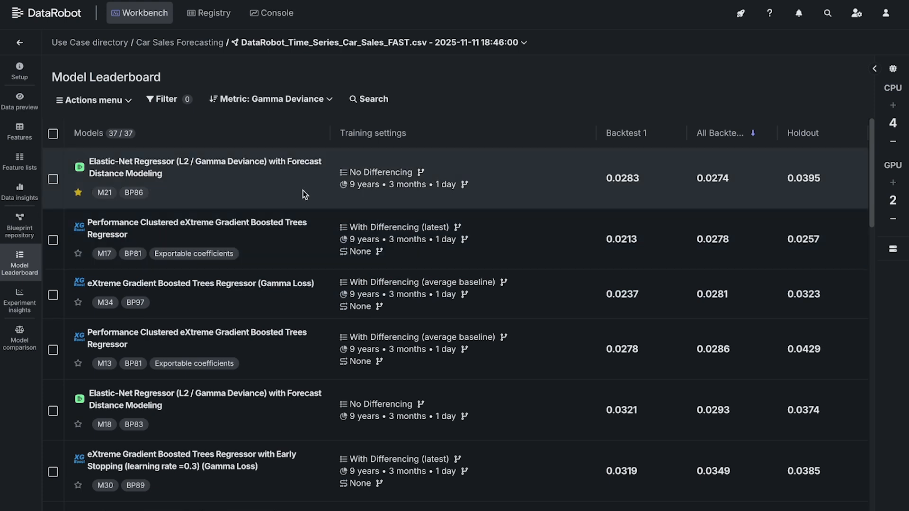
pyautogui.click(260, 171)
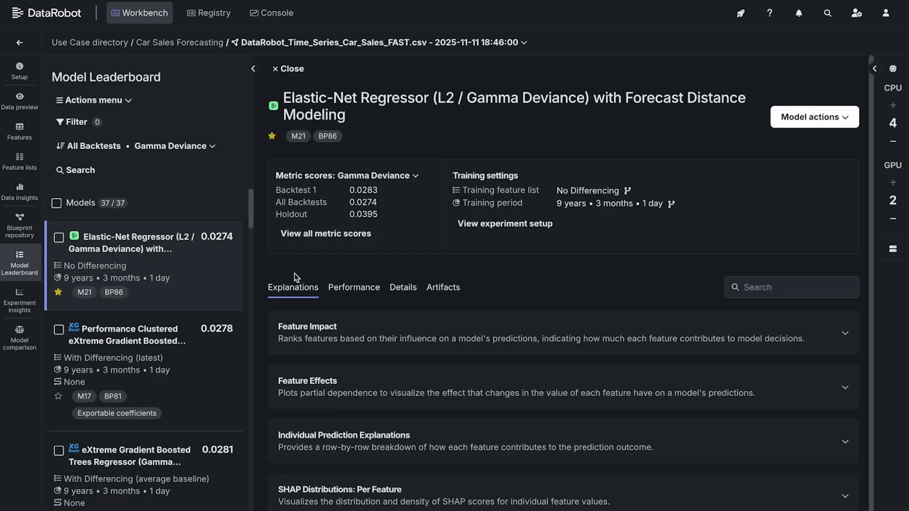
pyautogui.click(404, 292)
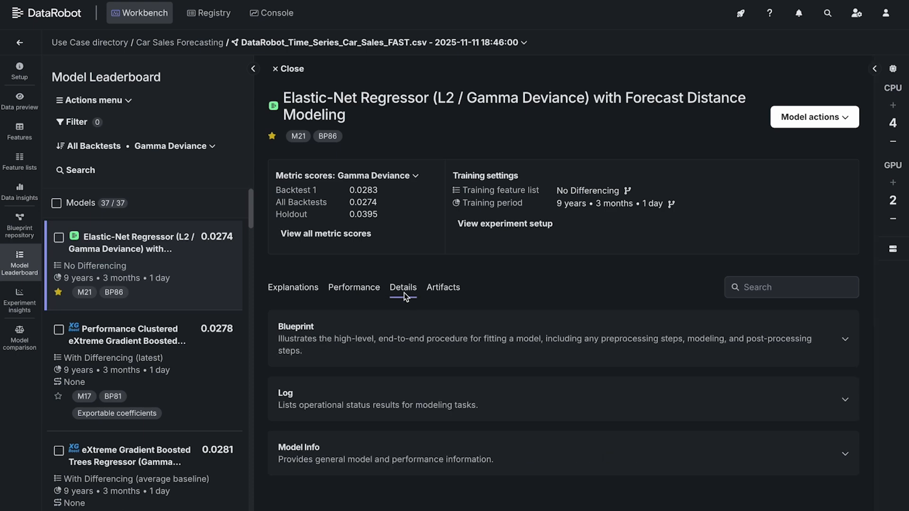
pyautogui.click(411, 326)
pyautogui.scroll(-4, 411, 325)
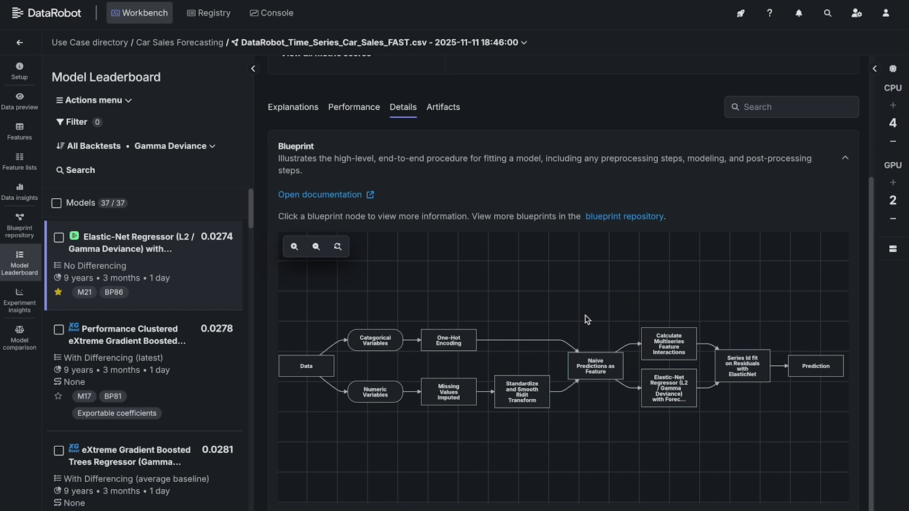
# Step: Examine model M21's Feature Impact chart under its explanations, from the strongest to the weakest feature
pyautogui.scroll(1, 585, 316)
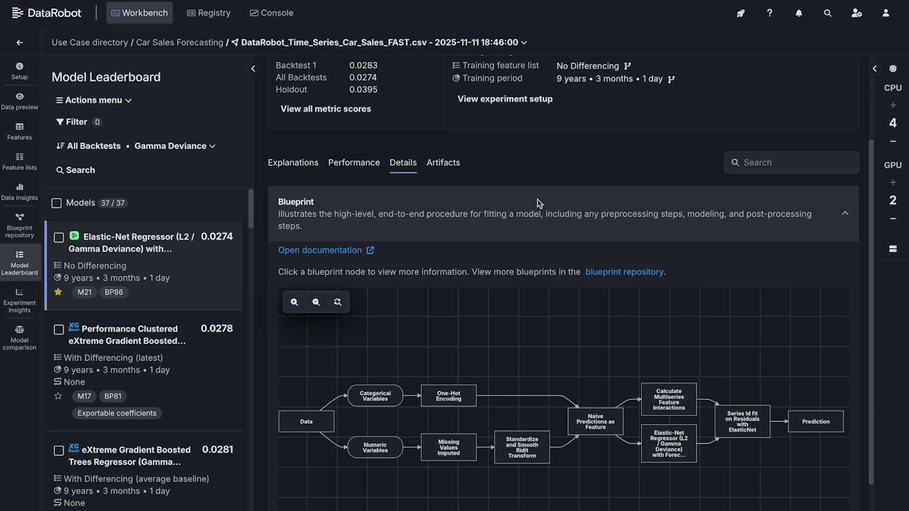
pyautogui.click(310, 172)
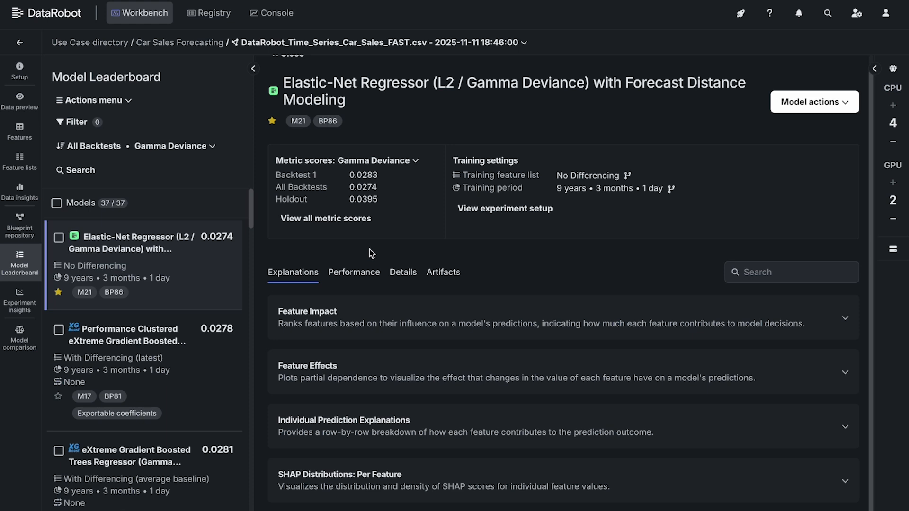
pyautogui.click(375, 305)
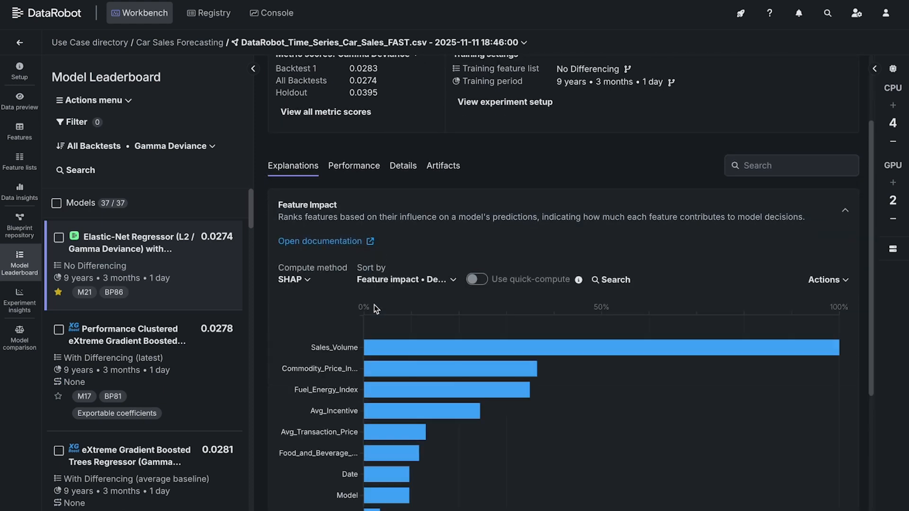
pyautogui.scroll(-2, 374, 305)
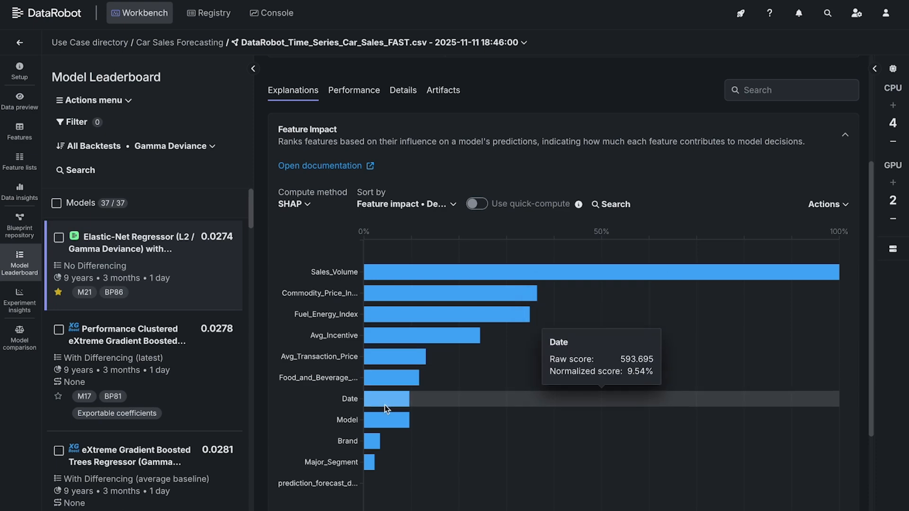
pyautogui.scroll(-4, 399, 421)
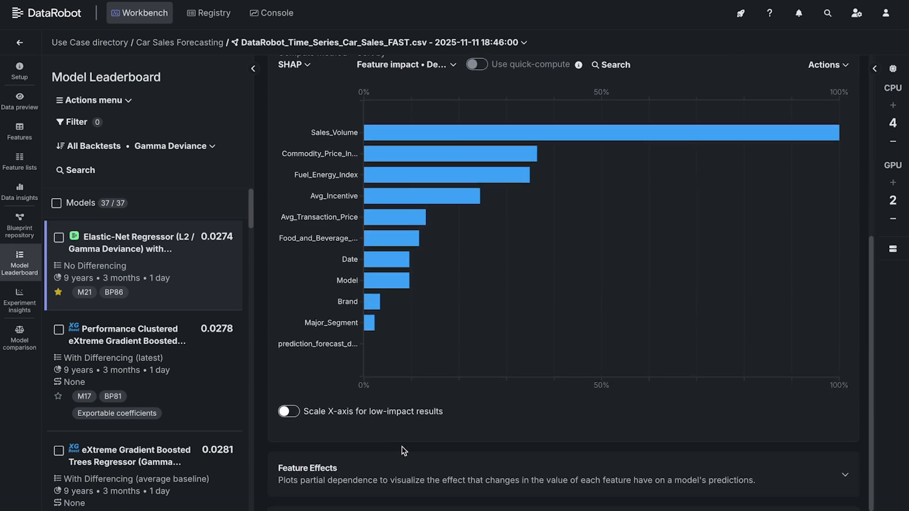
# Step: Expand Feature Effects for model M21 and inspect the partial dependence curve of the selected Sales_Volume feature
pyautogui.click(407, 472)
pyautogui.scroll(-7, 406, 472)
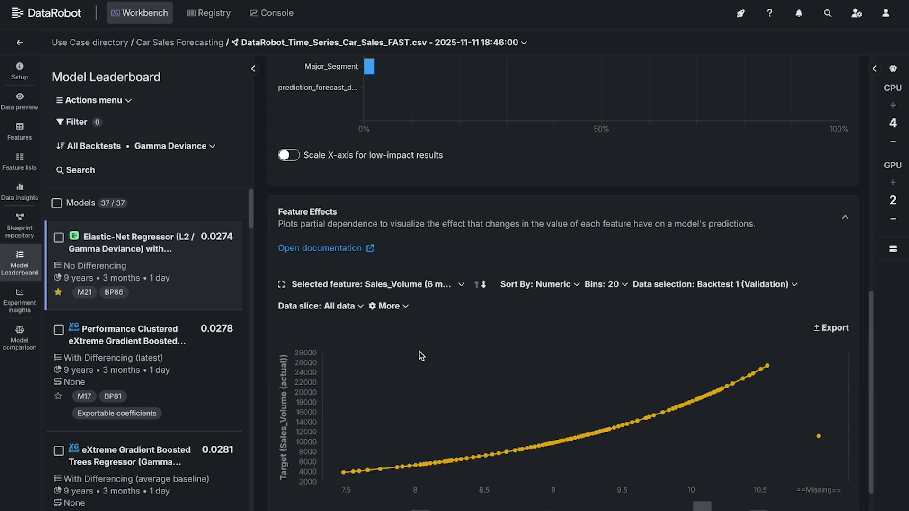
pyautogui.moveTo(451, 390)
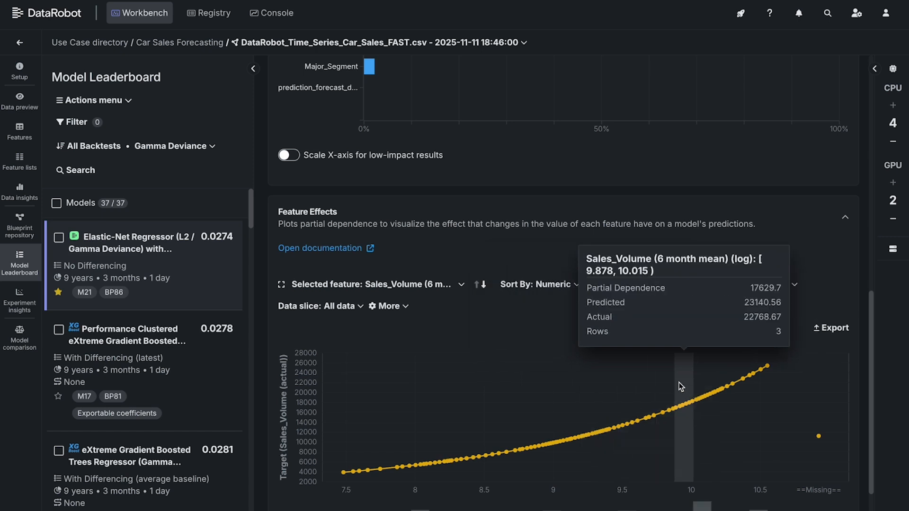
# Step: Switch to model M21's performance insights and review its metric scores across Backtest 1, all backtests and holdout
pyautogui.scroll(2, 636, 269)
pyautogui.scroll(8, 637, 271)
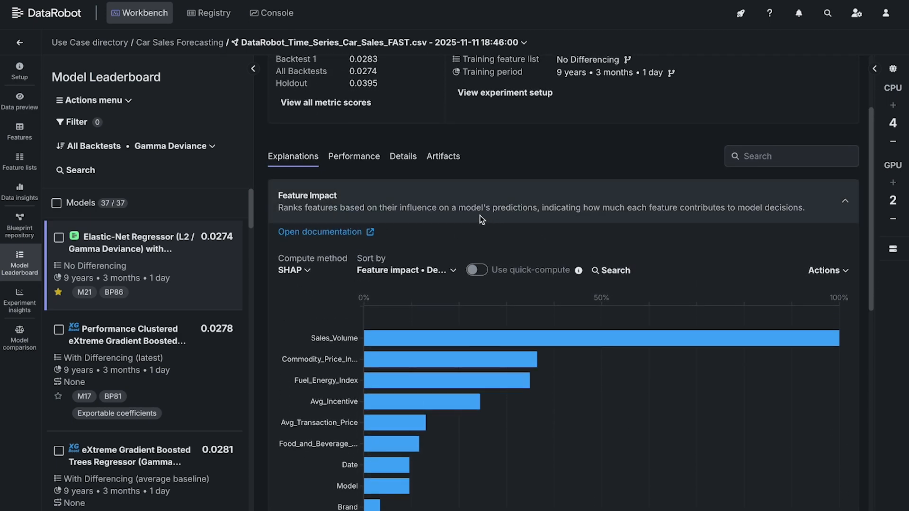
pyautogui.click(363, 161)
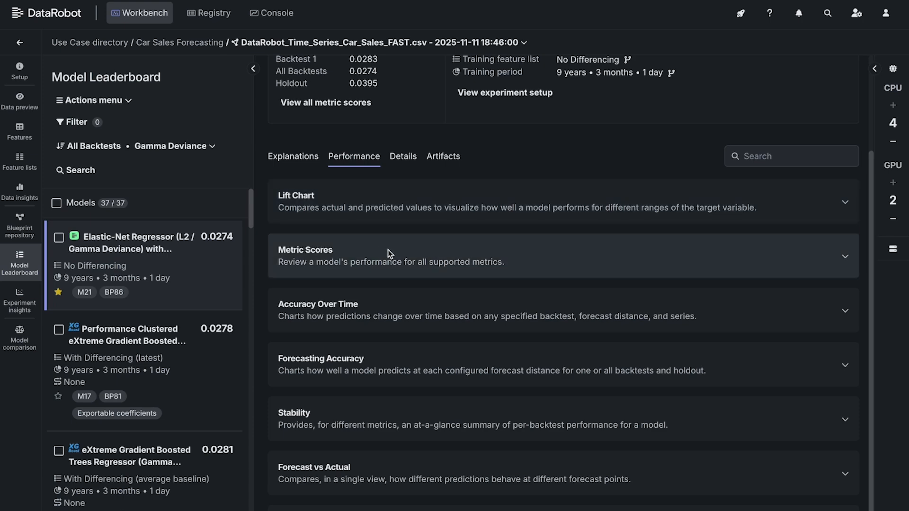
pyautogui.click(388, 250)
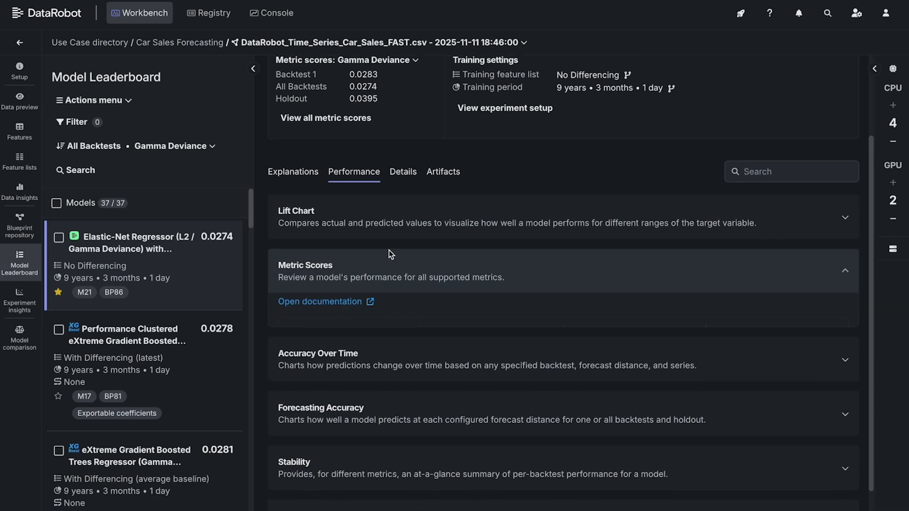
pyautogui.scroll(-2, 410, 301)
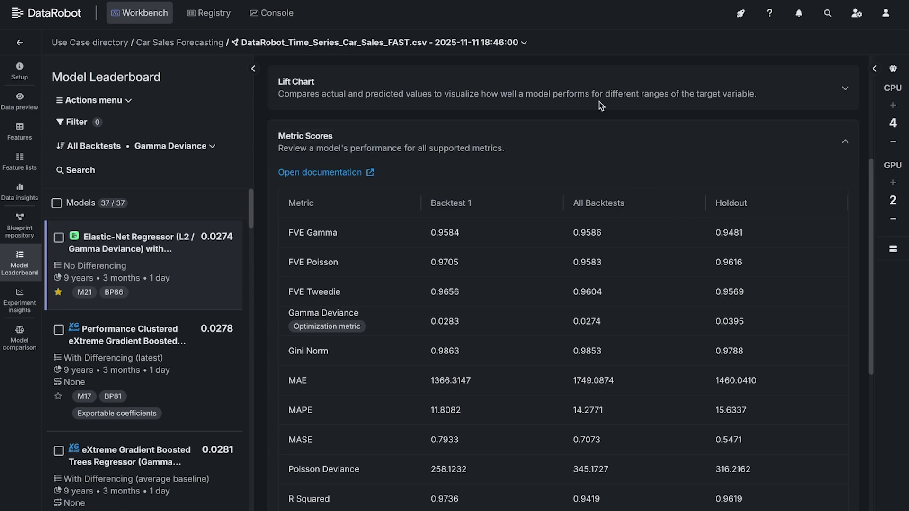
# Step: Open the Lift Chart for model M21 and compare predicted and actual values across the bins
pyautogui.click(593, 81)
pyautogui.moveTo(477, 246)
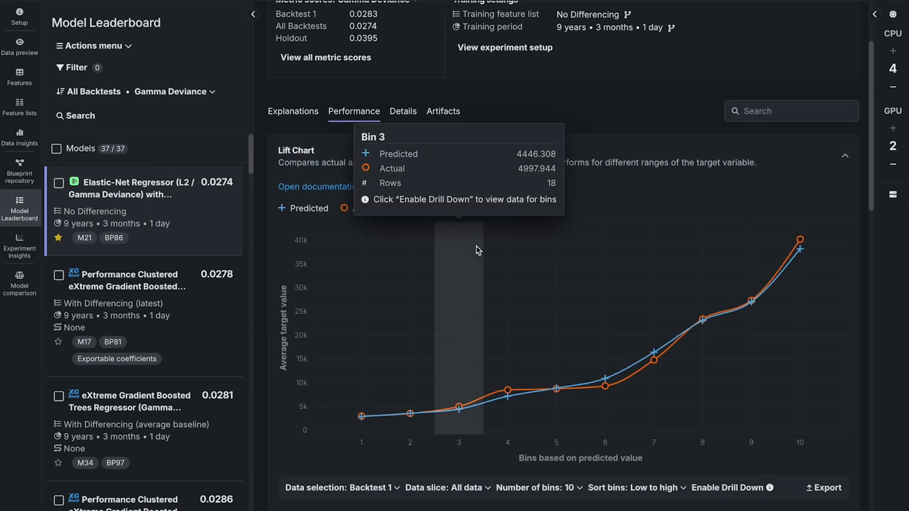
pyautogui.moveTo(502, 255)
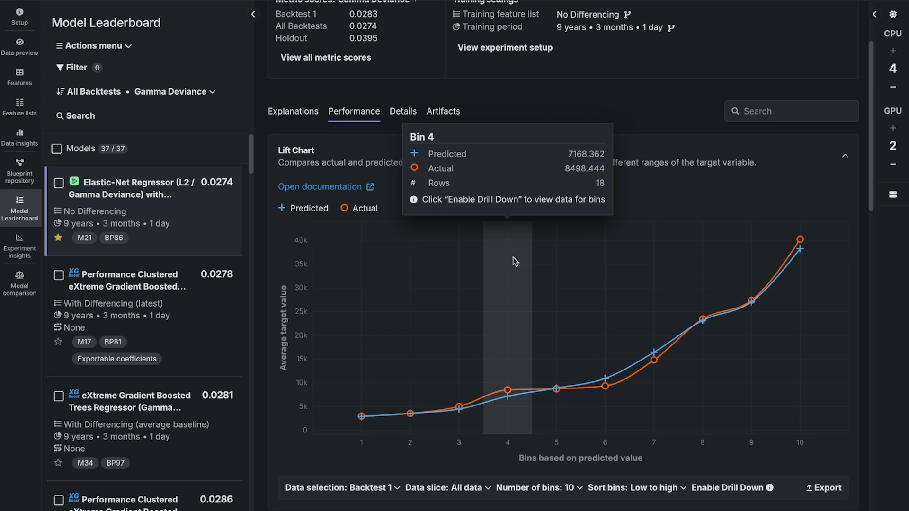
pyautogui.moveTo(643, 274)
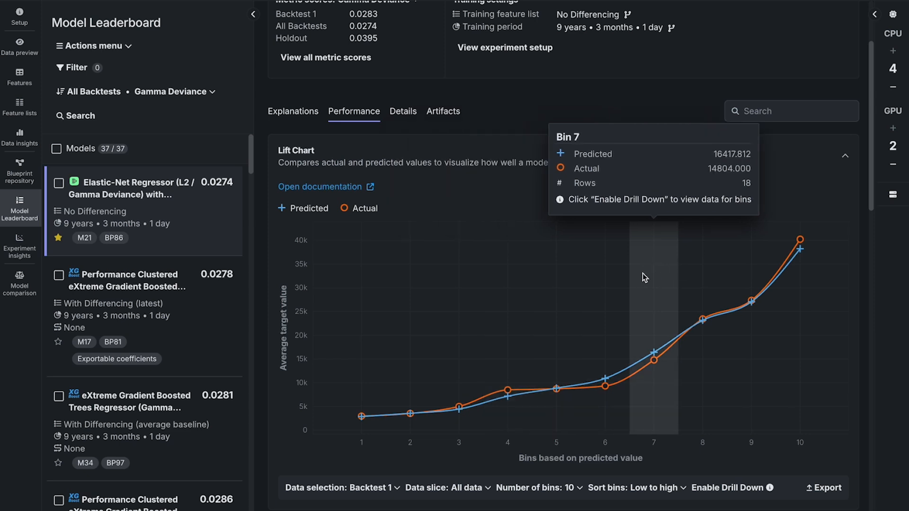
pyautogui.moveTo(706, 278)
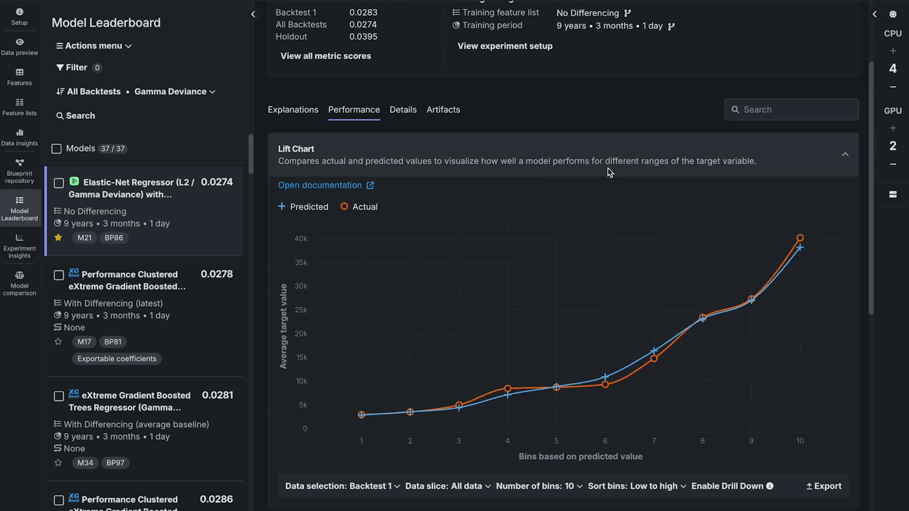
# Step: Open the Accuracy Over Time insight for model M21
pyautogui.scroll(-8, 608, 169)
pyautogui.click(598, 197)
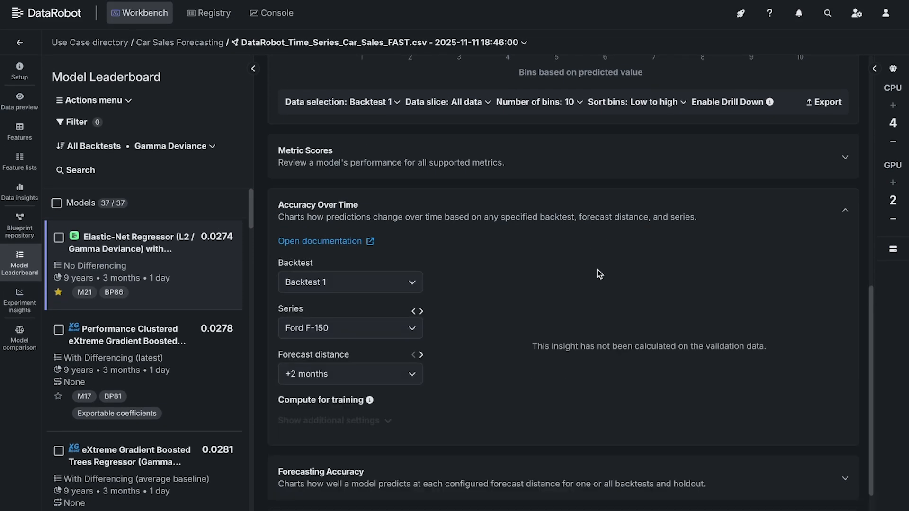